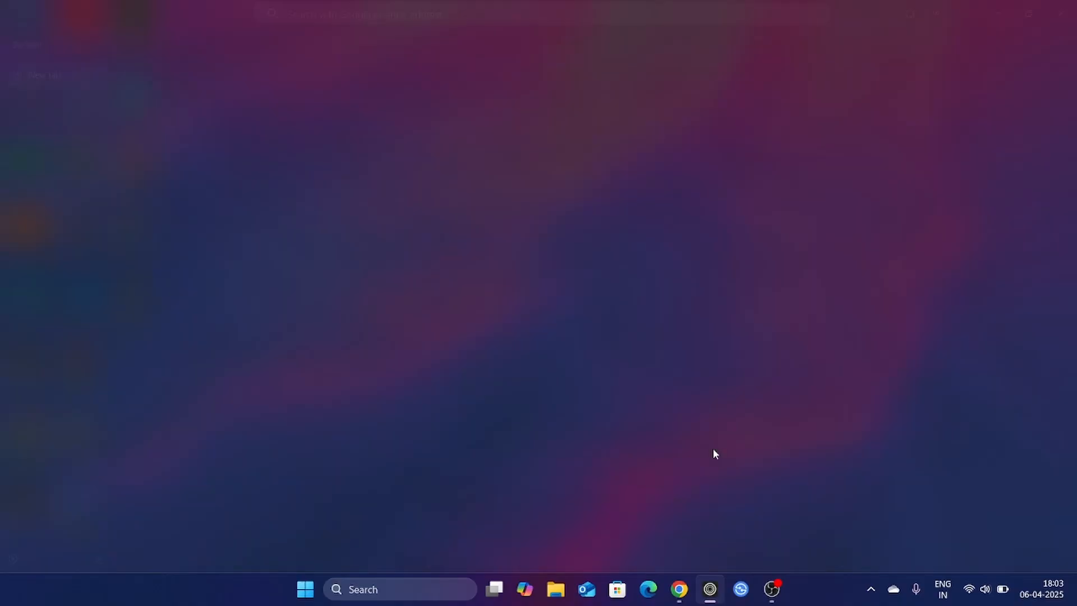
Step: Search the web for "mingw download"
text(min)
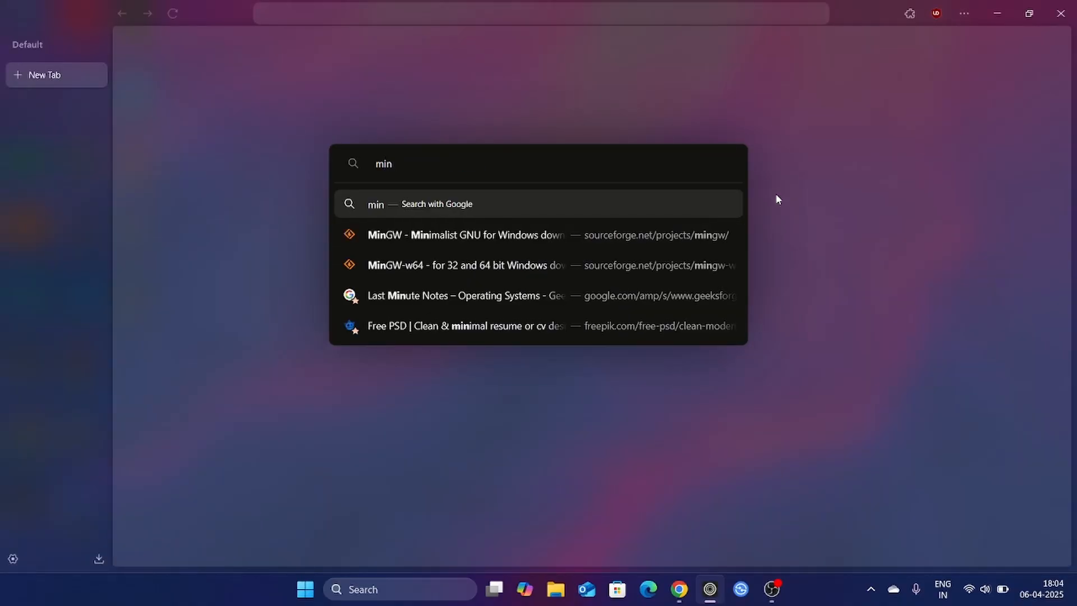
text(gwdo)
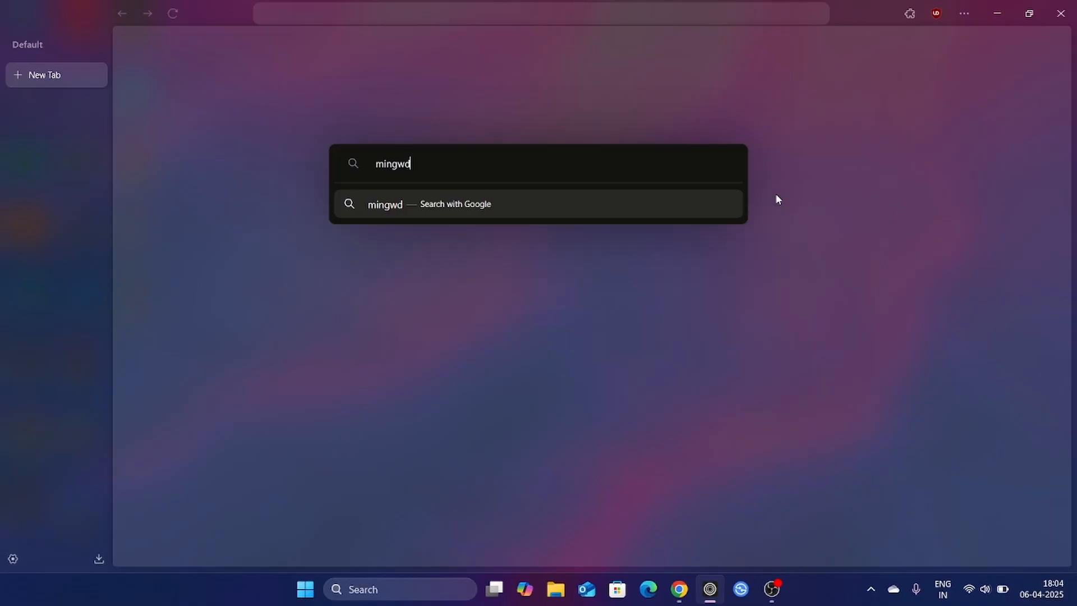
key(BackSpace)
key(BackSpace)
text(download)
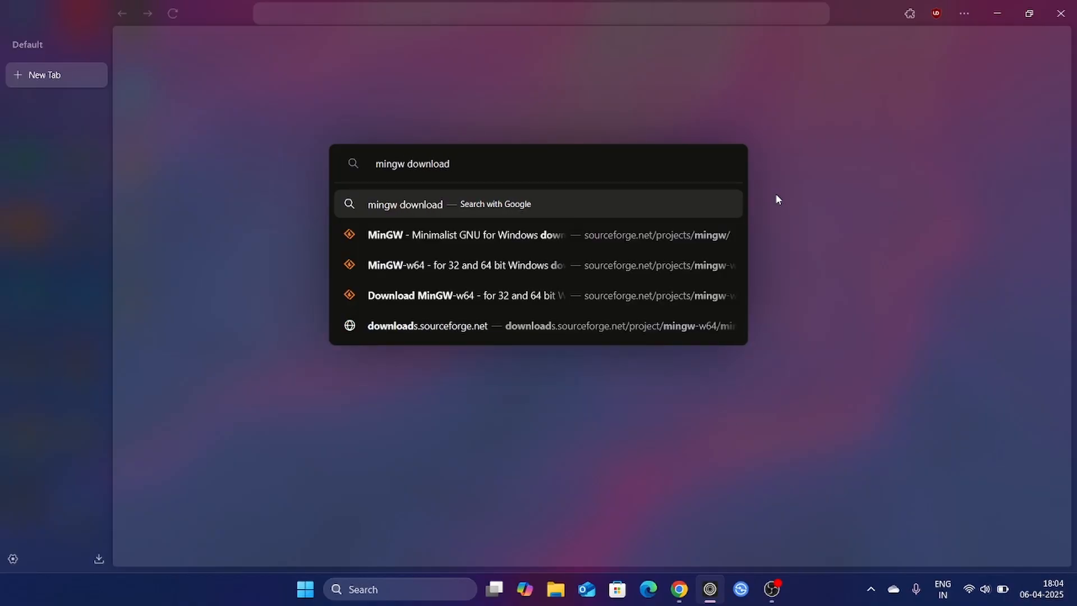
key(Return)
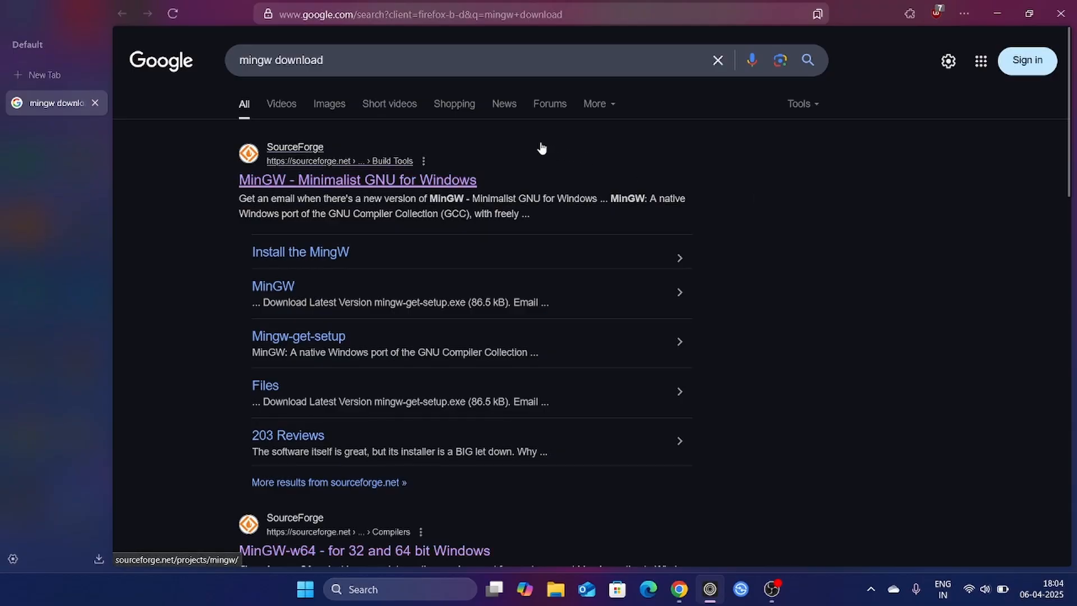
Step: Open the SourceForge page "MinGW - Minimalist GNU for Windows" and download mingw-get-setup.exe
click(378, 181)
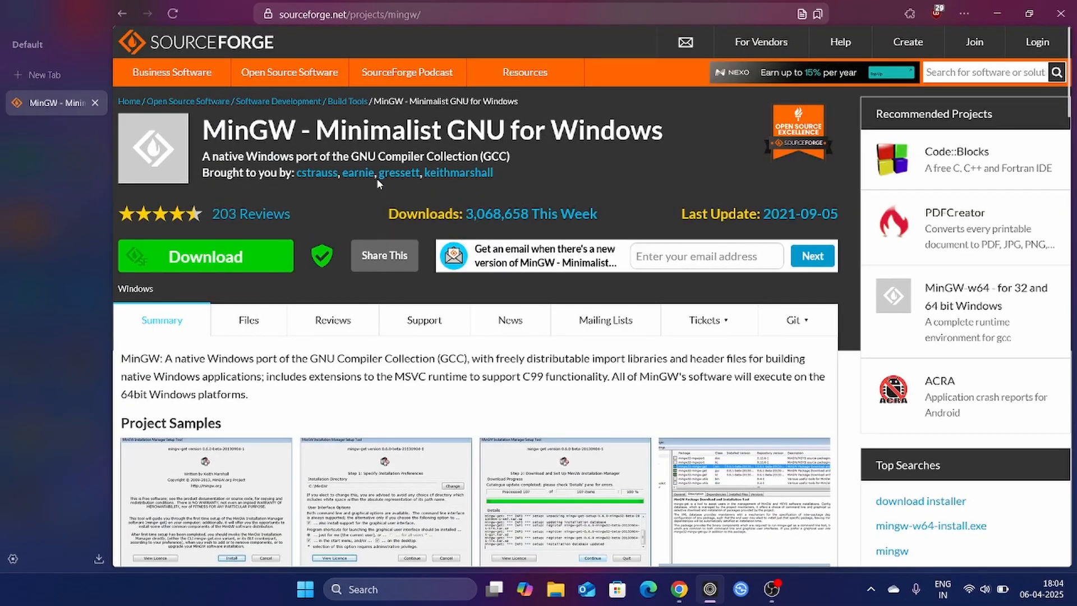
click(210, 256)
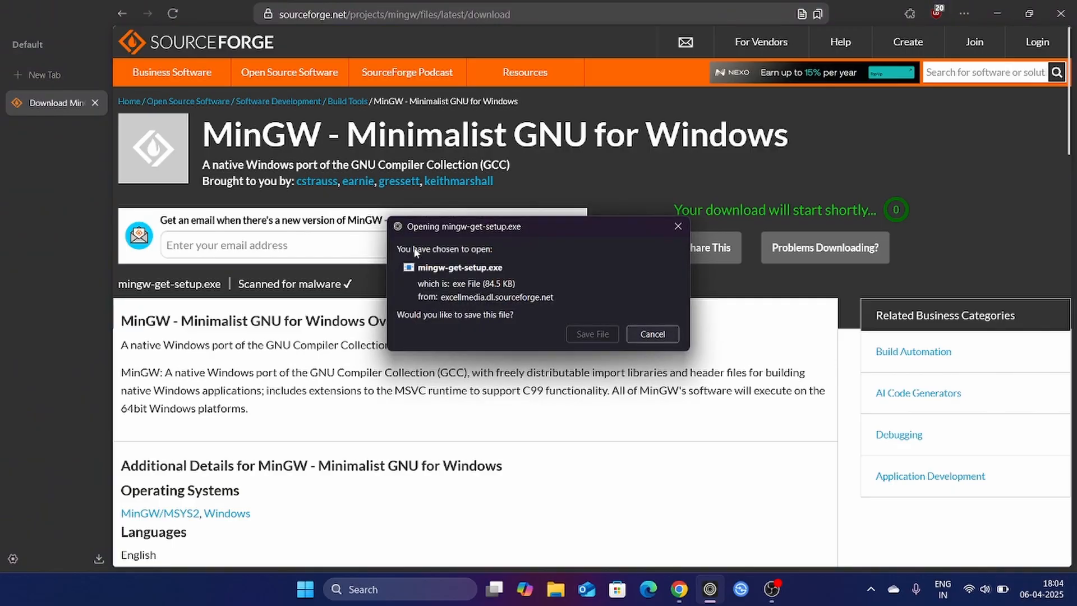
click(580, 336)
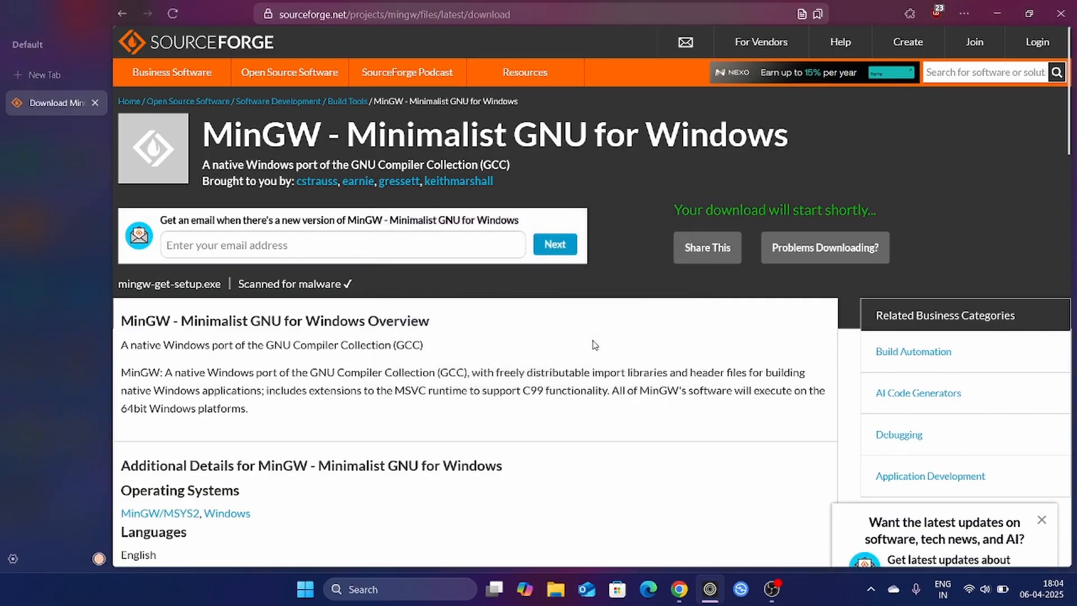
Step: Run the downloaded mingw-get-setup.exe and install the MinGW Installation Manager to C:\MinGW with the default preferences
click(96, 563)
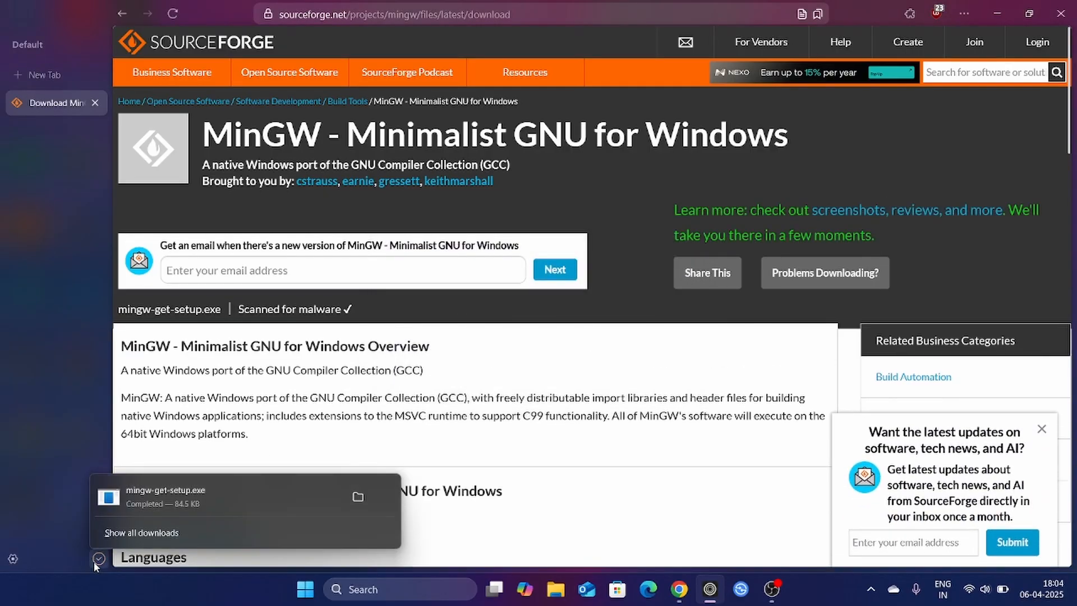
click(225, 509)
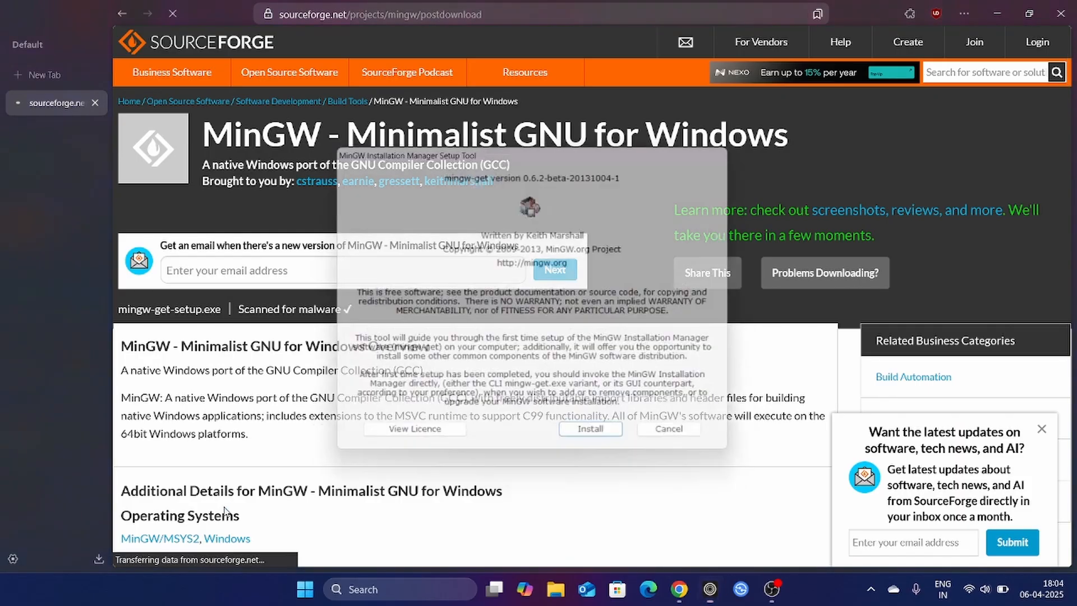
click(608, 443)
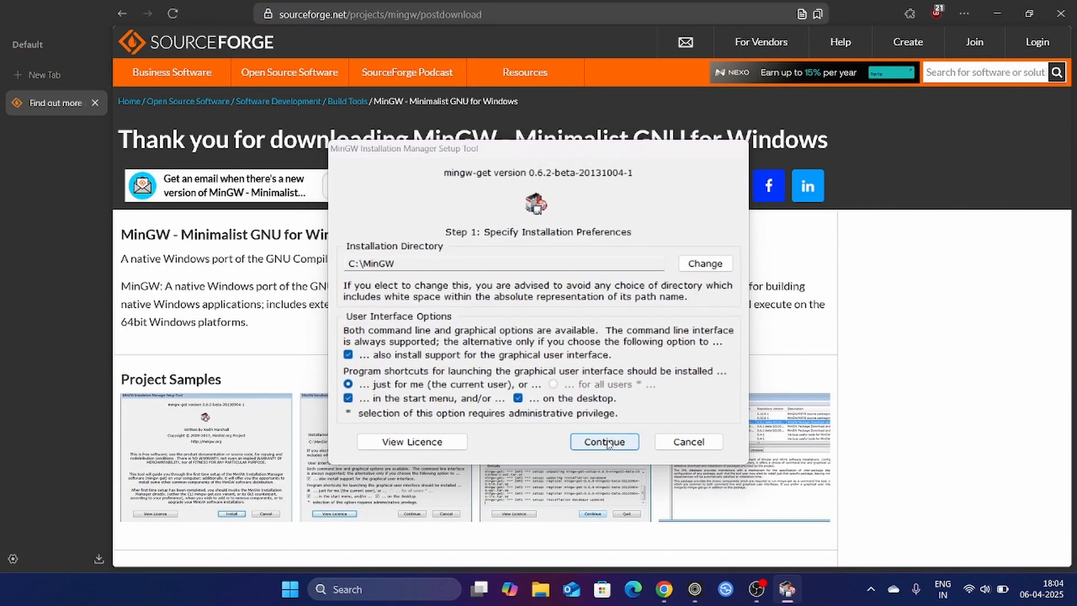
click(601, 442)
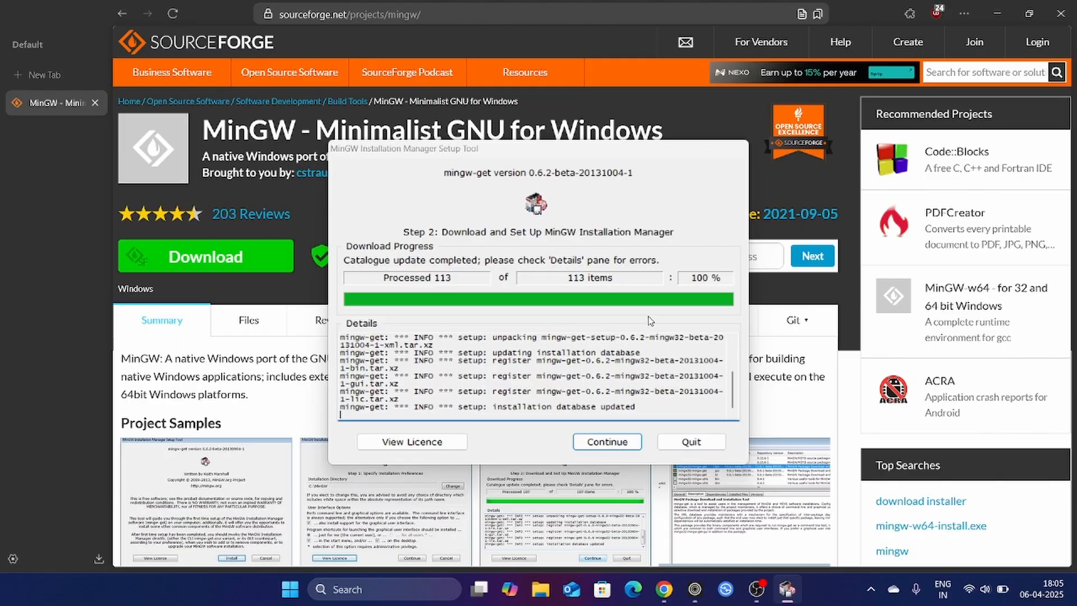
click(610, 443)
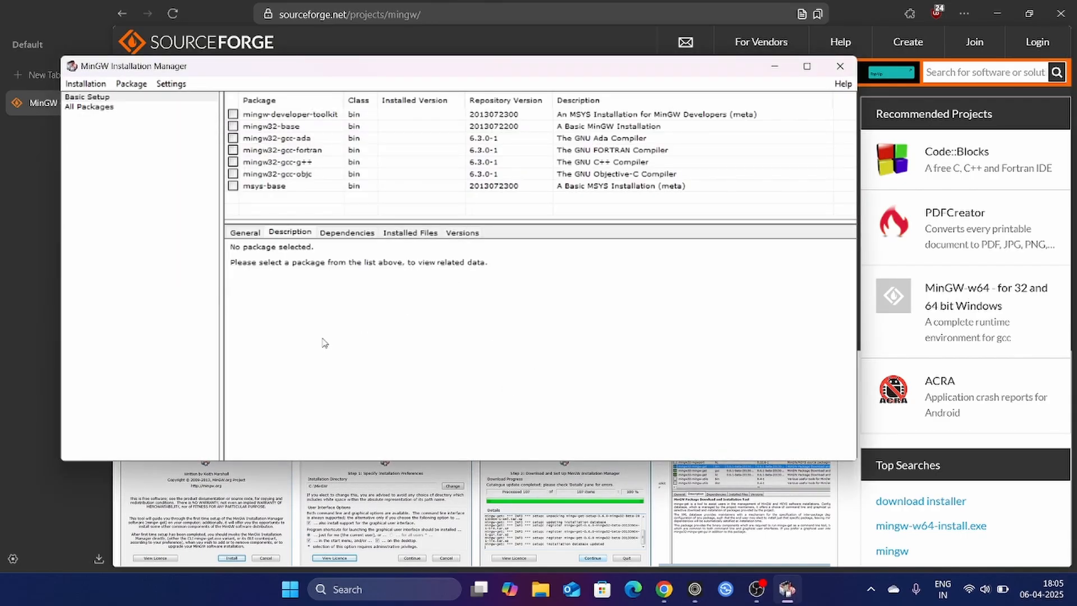
Step: Mark the mingw32-gcc-g++ and mingw32-base packages for installation
click(234, 162)
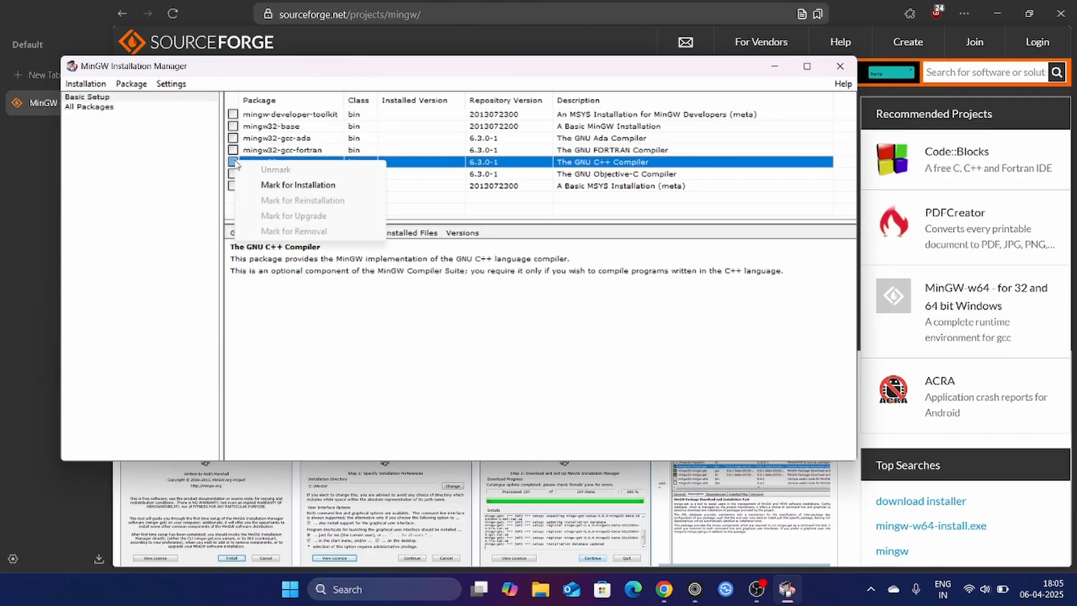
click(285, 185)
click(255, 128)
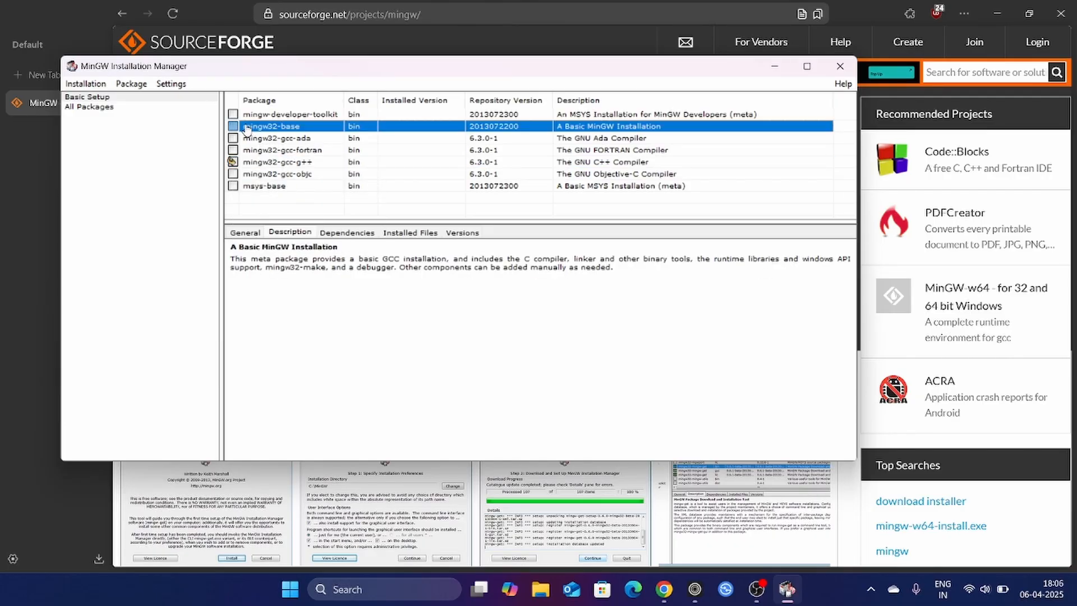
click(232, 127)
click(280, 151)
Step: Apply the scheduled package changes to install the marked packages, and close the progress dialog when it is done
click(87, 86)
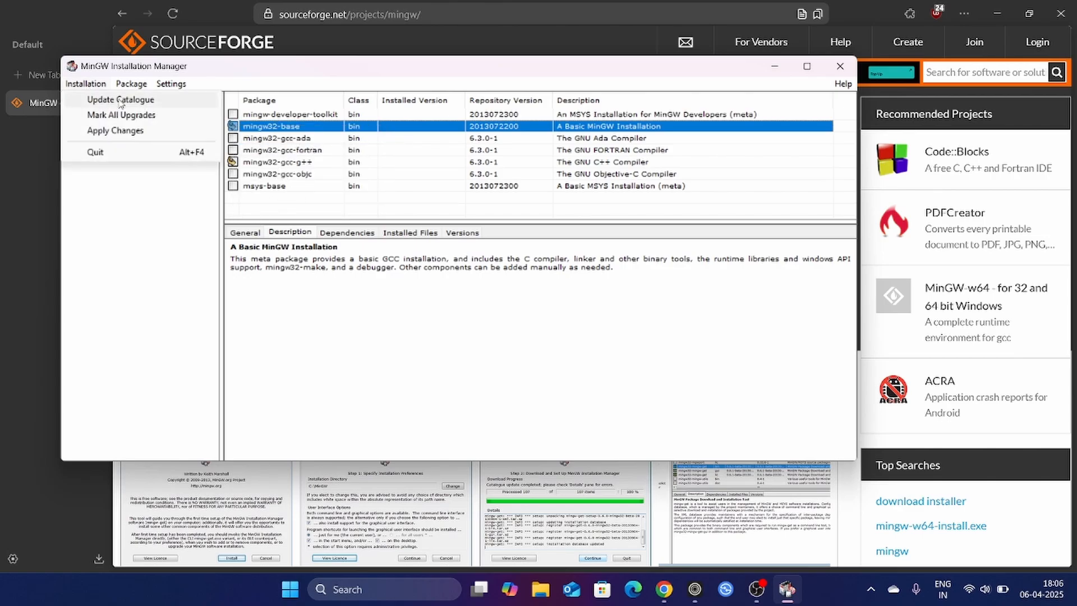
click(140, 134)
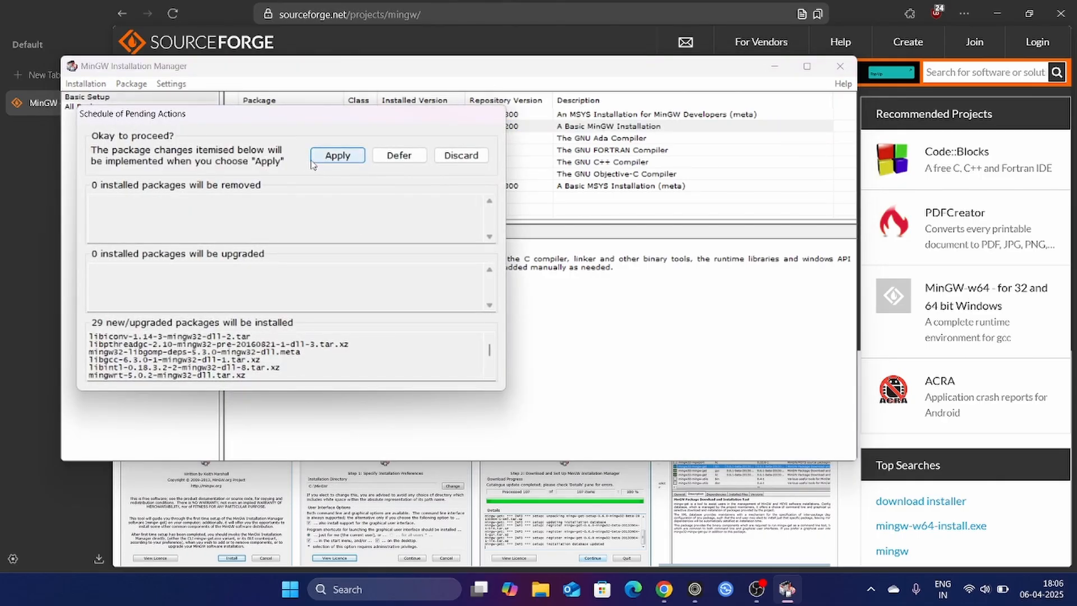
click(340, 154)
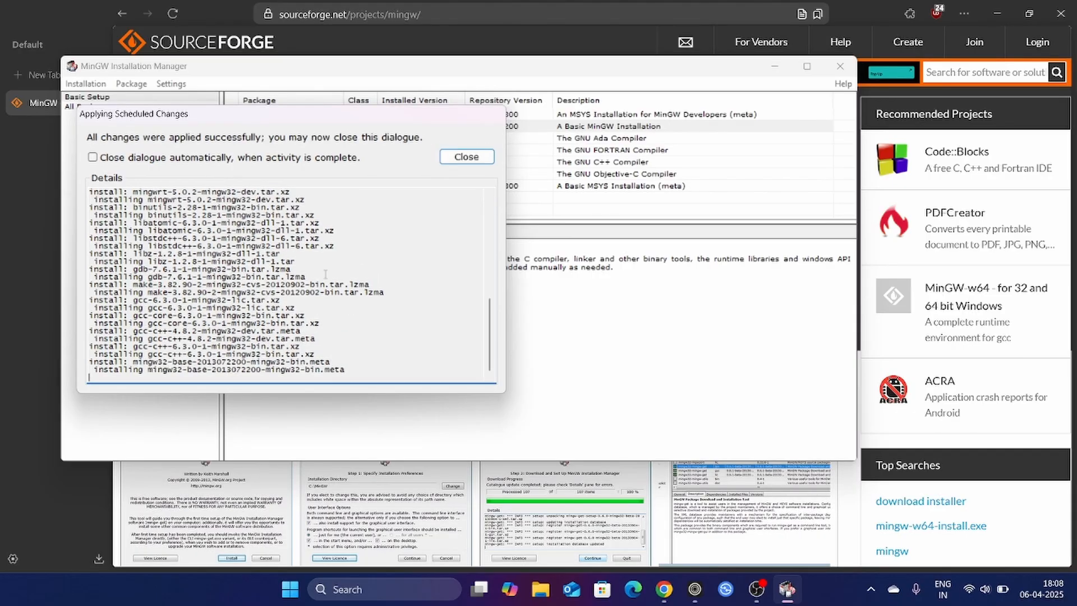
scroll(326, 273, up, 1)
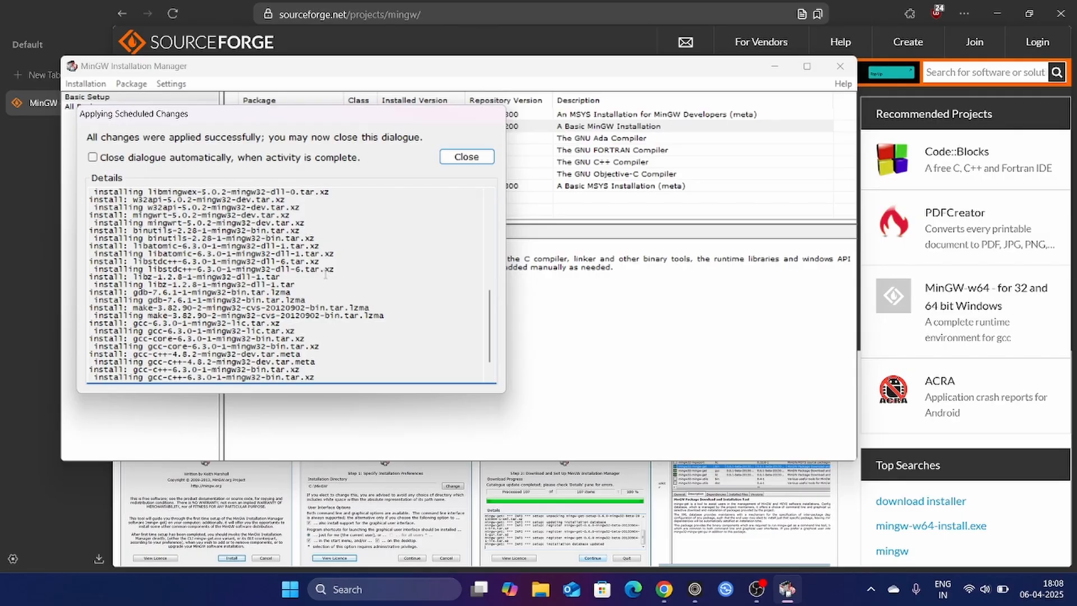
click(466, 157)
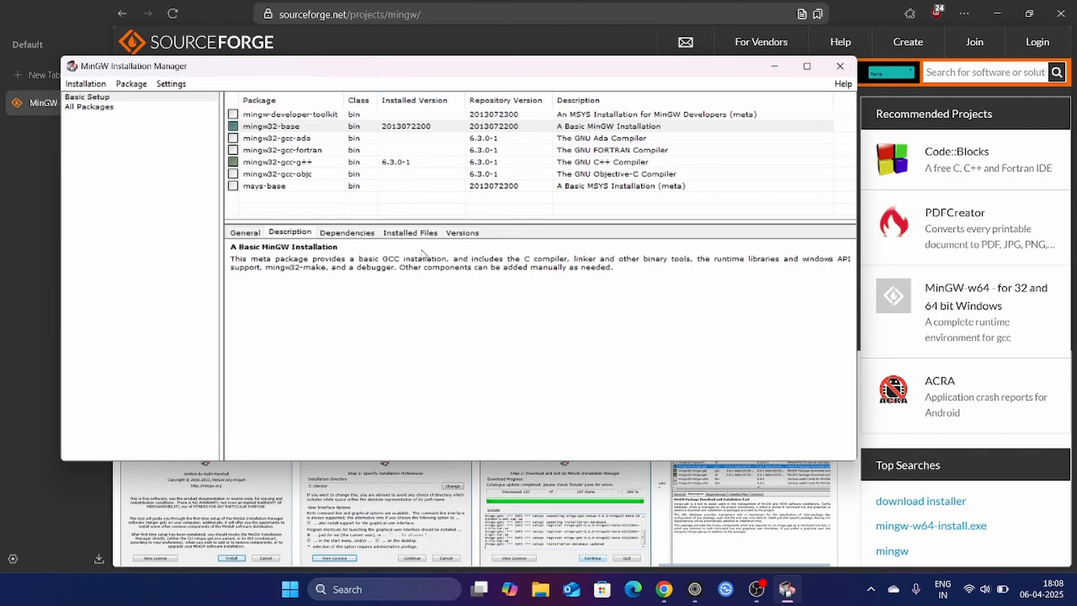
Step: Go to the desktop, open the properties of This PC, and open Environment Variables from the advanced system settings
click(1072, 598)
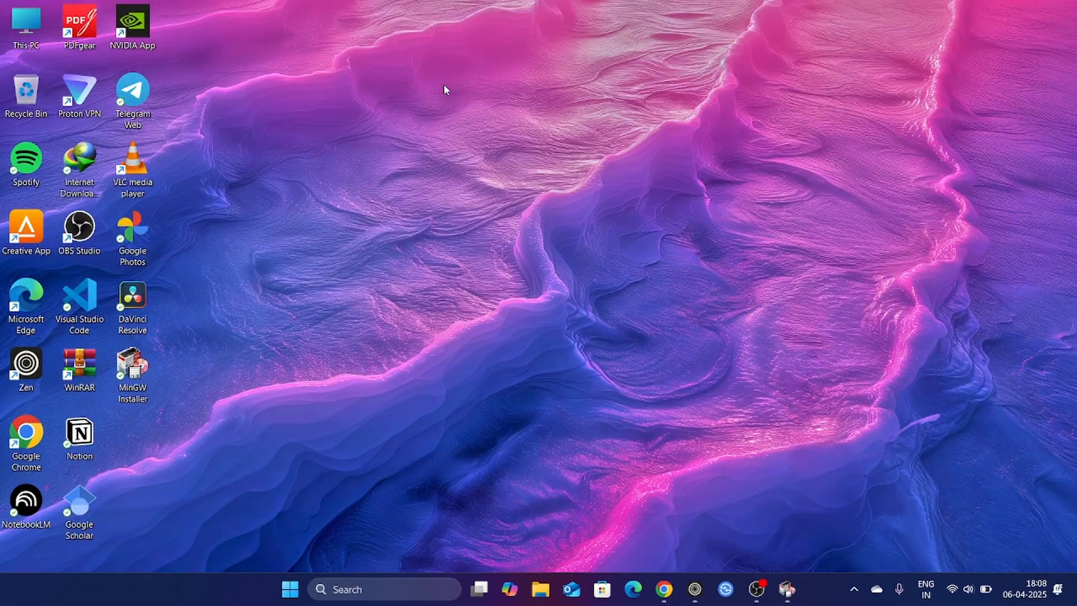
right_click(444, 90)
click(493, 144)
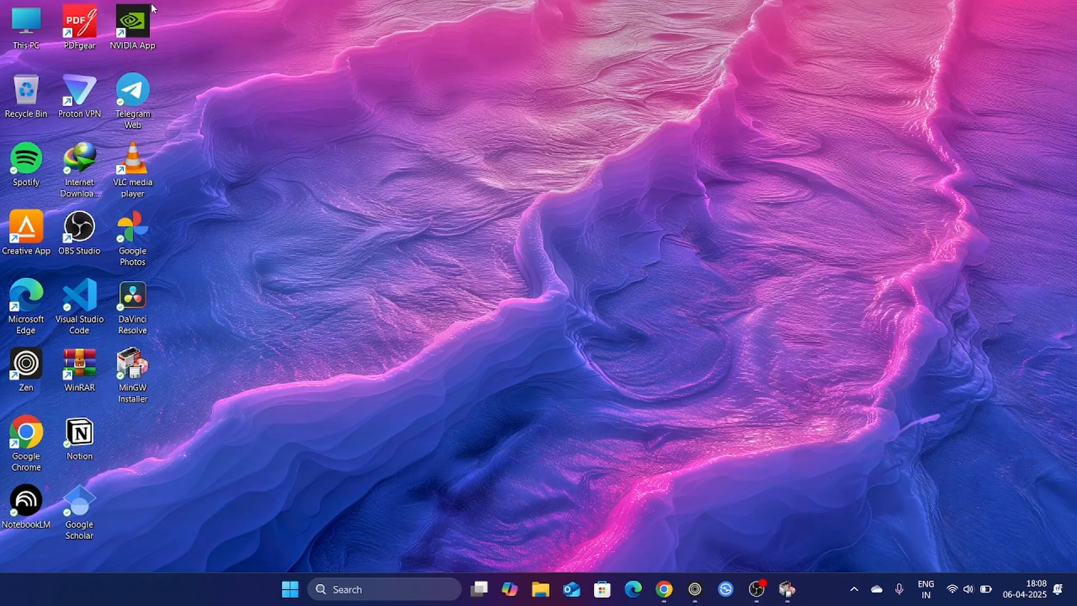
right_click(24, 13)
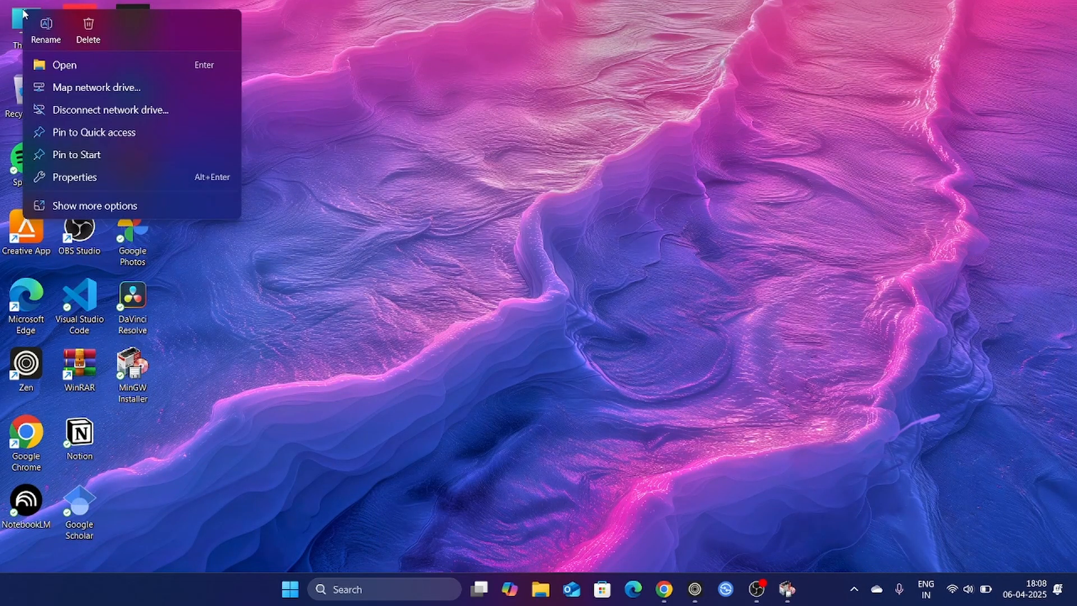
click(74, 178)
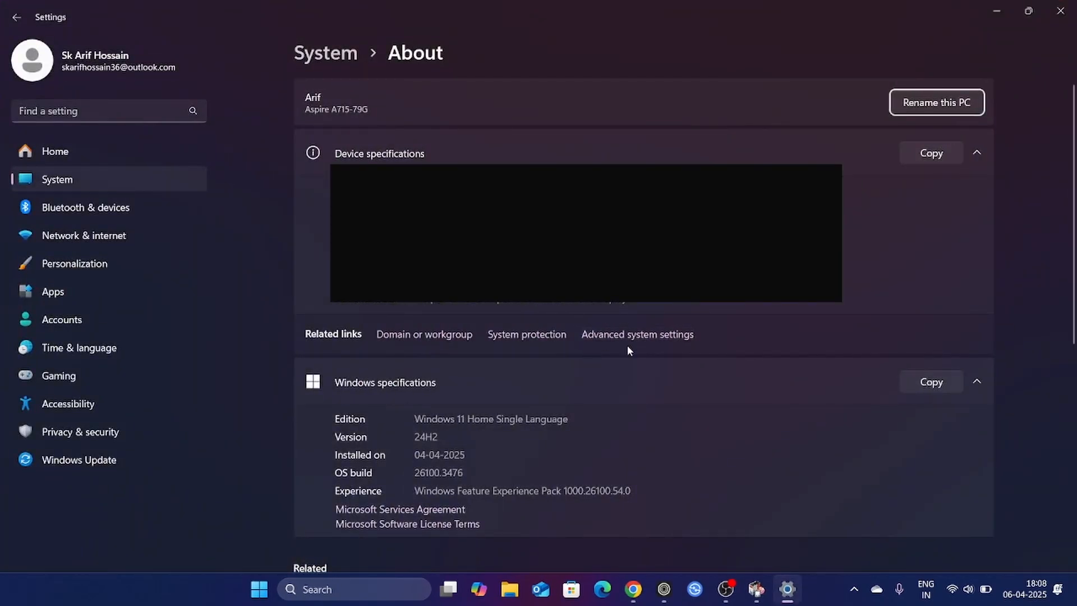
click(665, 334)
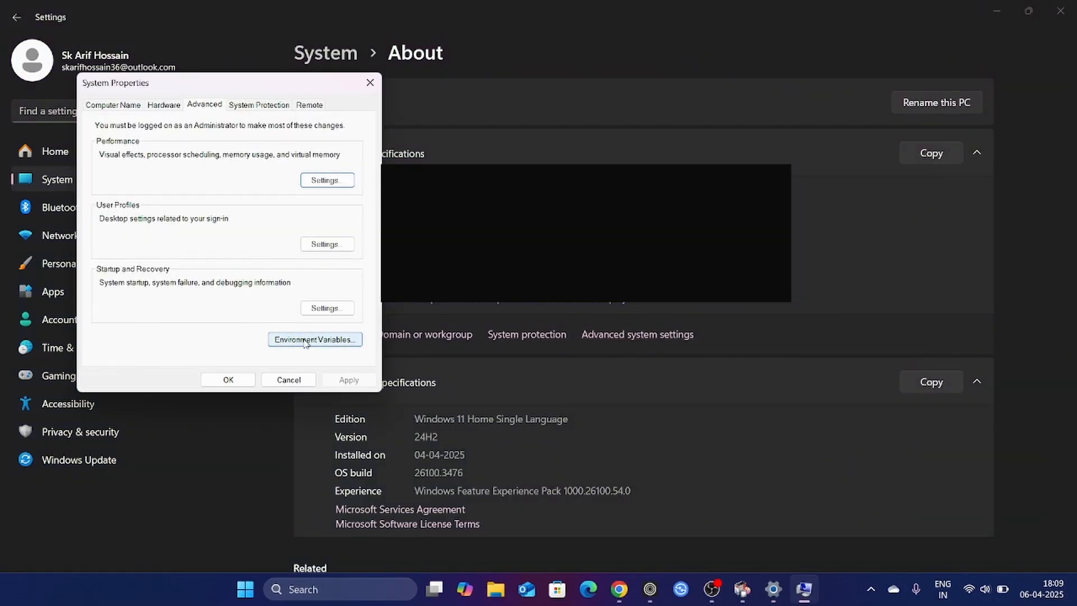
click(298, 341)
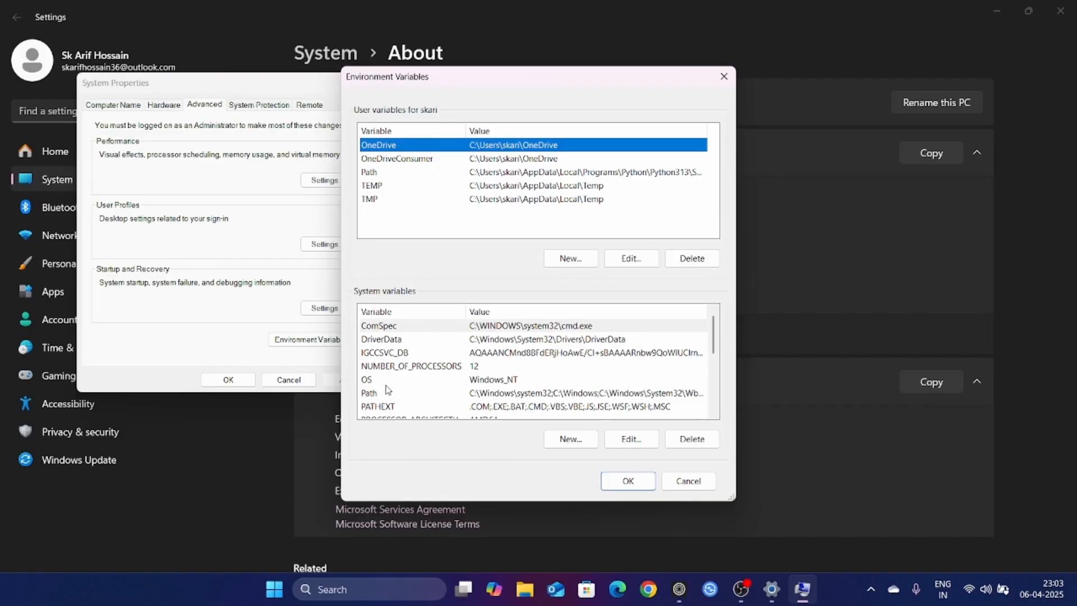
Step: Add C:\MinGW\bin as a new entry to the system Path variable, save the changes and close Settings
click(386, 393)
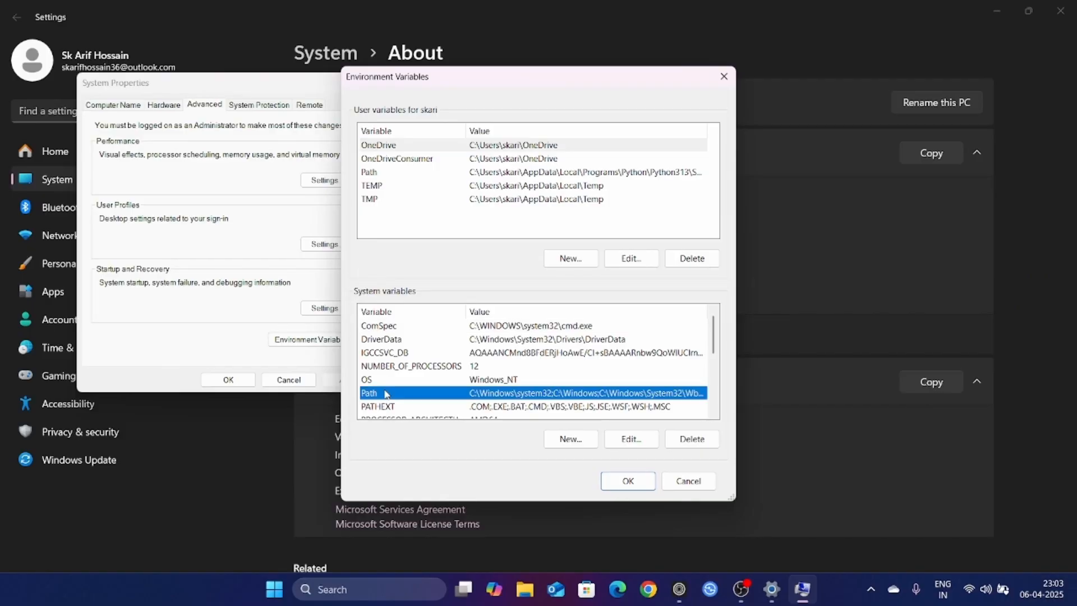
click(630, 439)
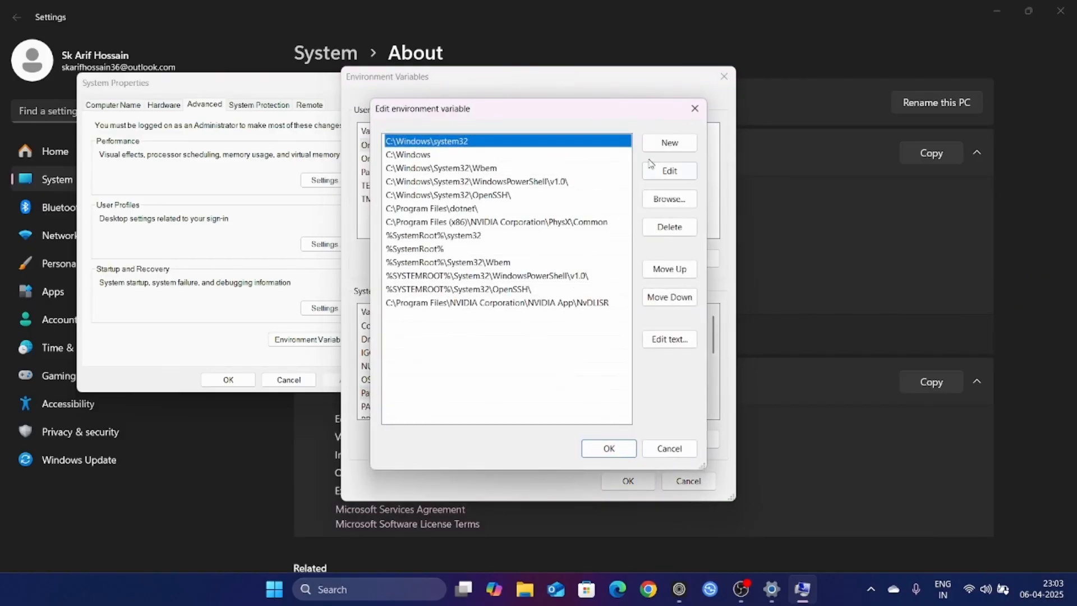
click(669, 143)
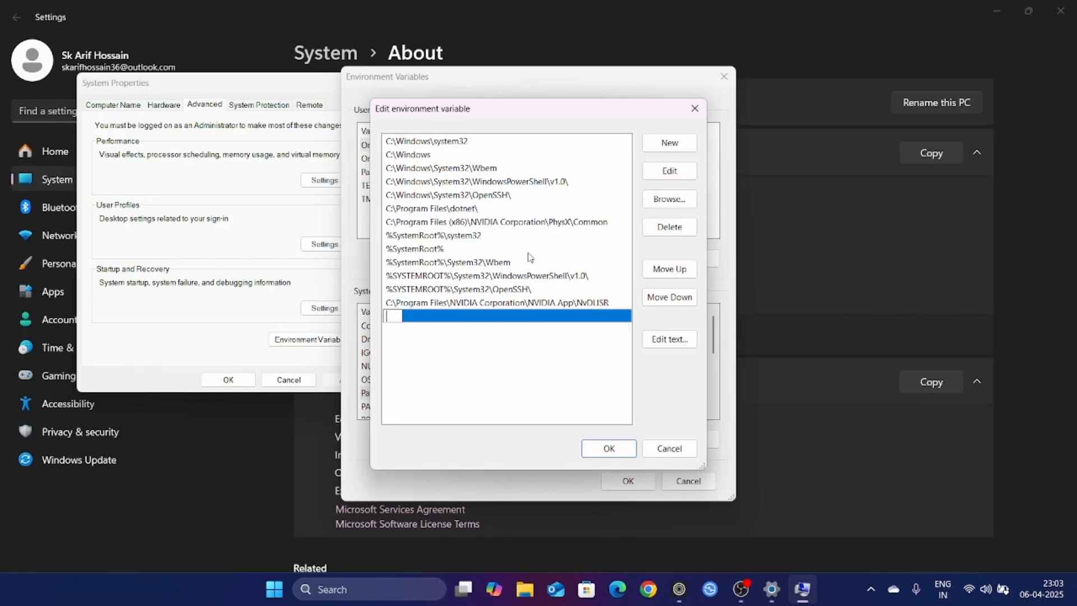
text(C:\MinGW\bin)
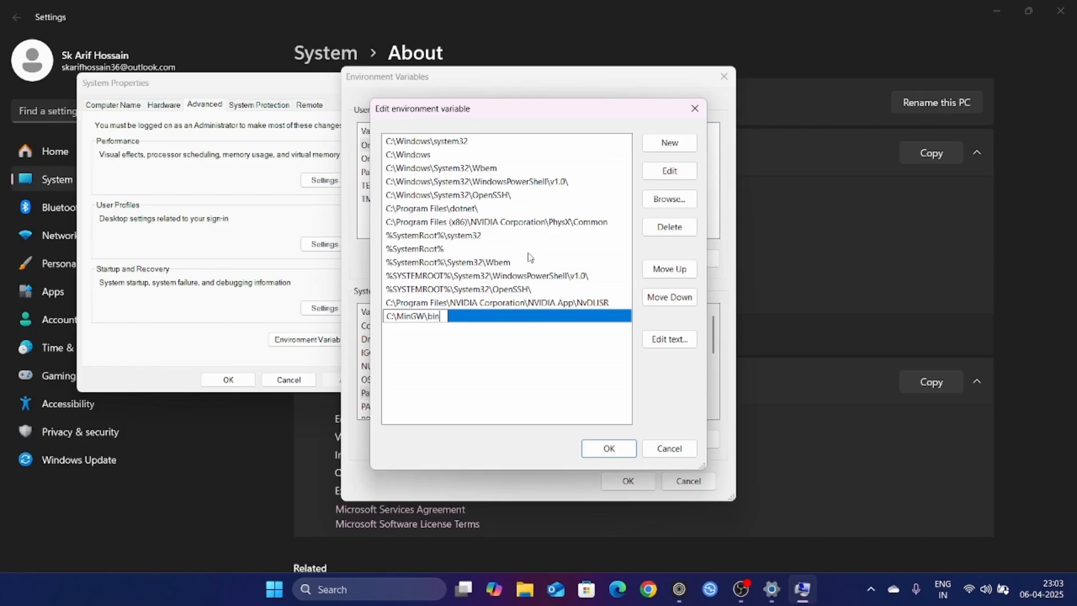
click(606, 447)
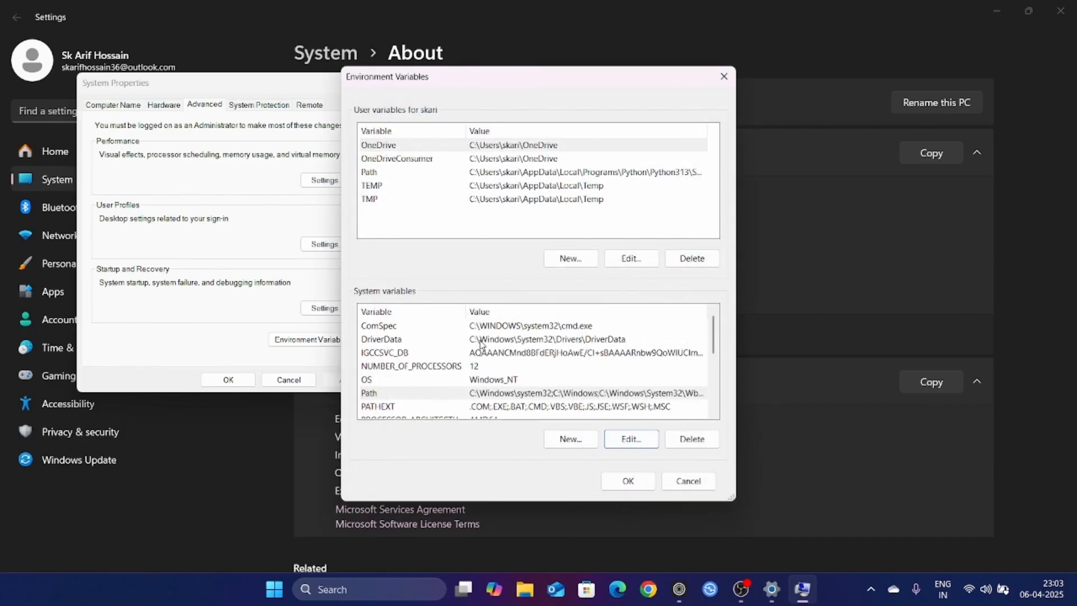
click(627, 480)
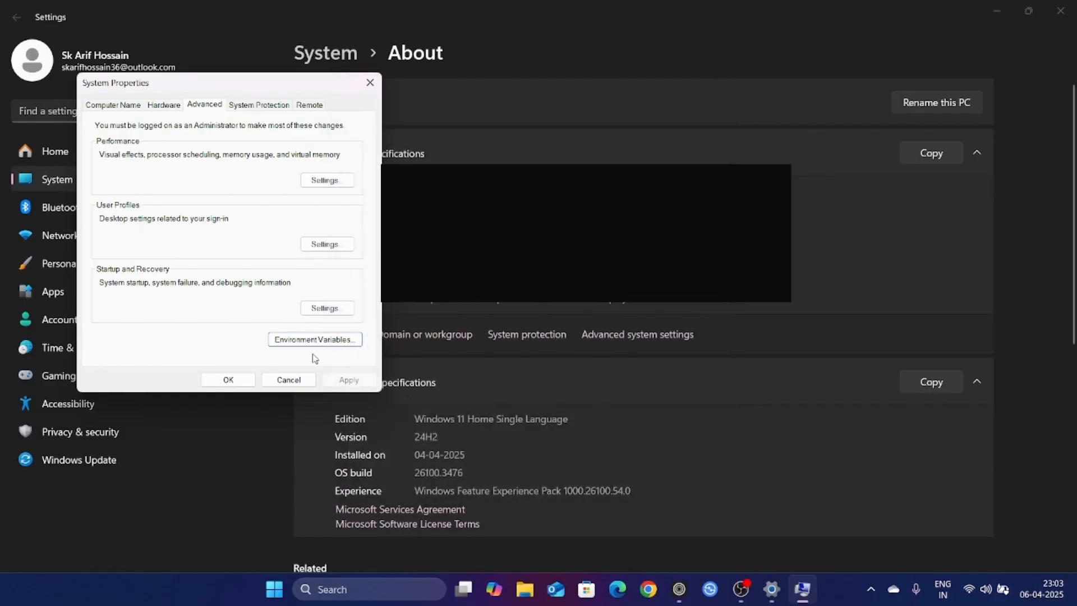
click(232, 383)
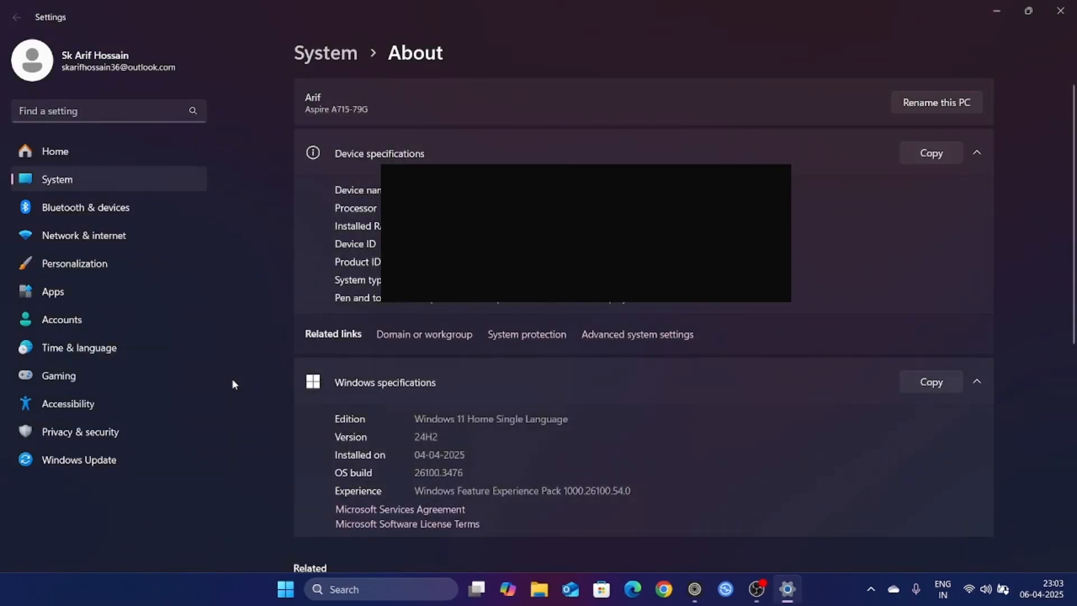
click(1060, 11)
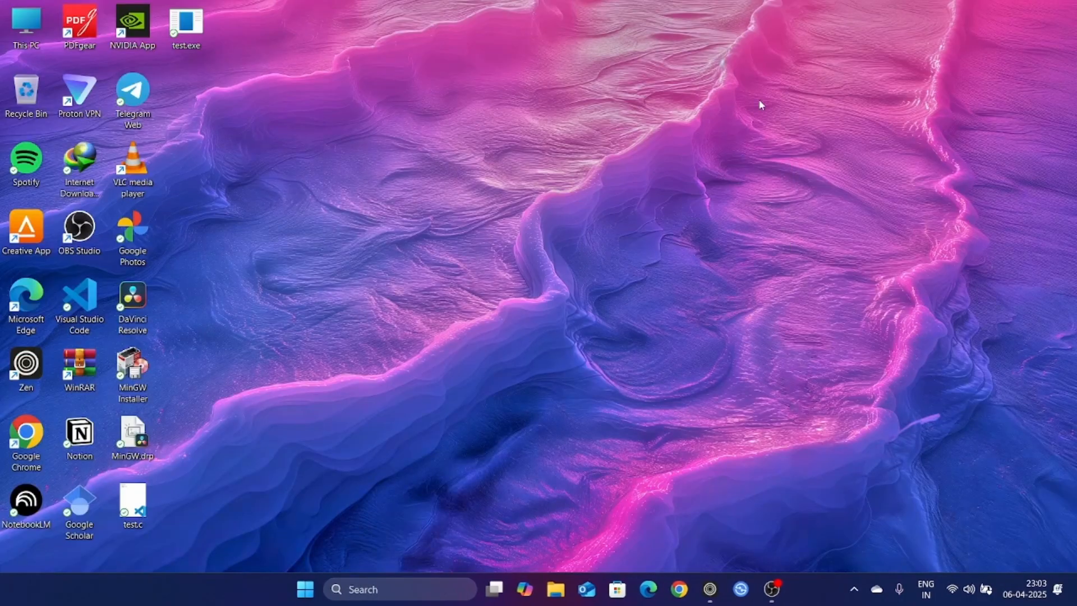
Step: Launch a Command Prompt by running cmd
right_click(759, 104)
click(822, 170)
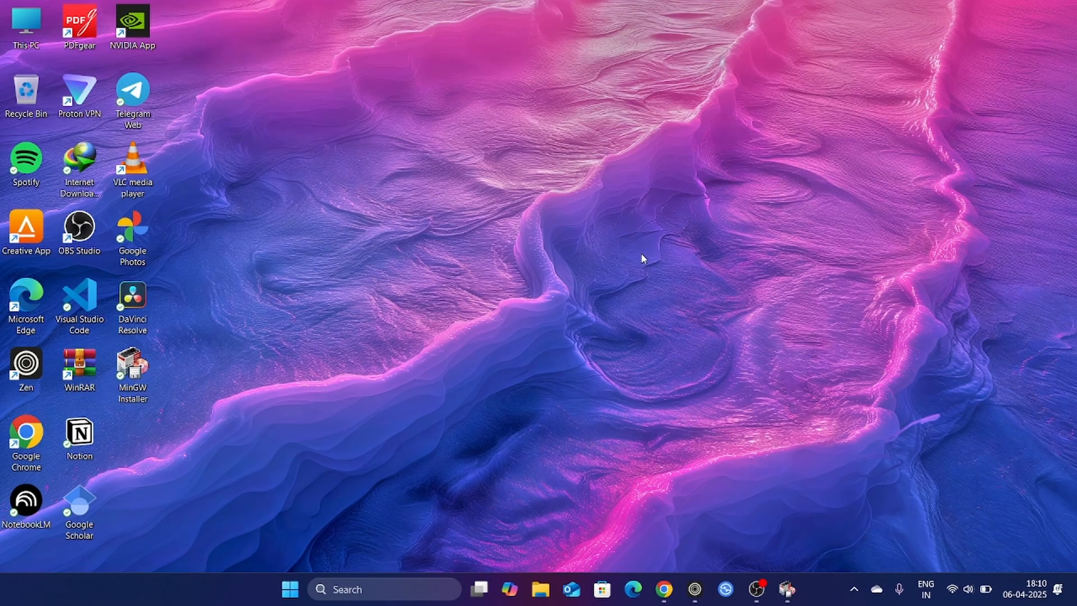
key(super+r)
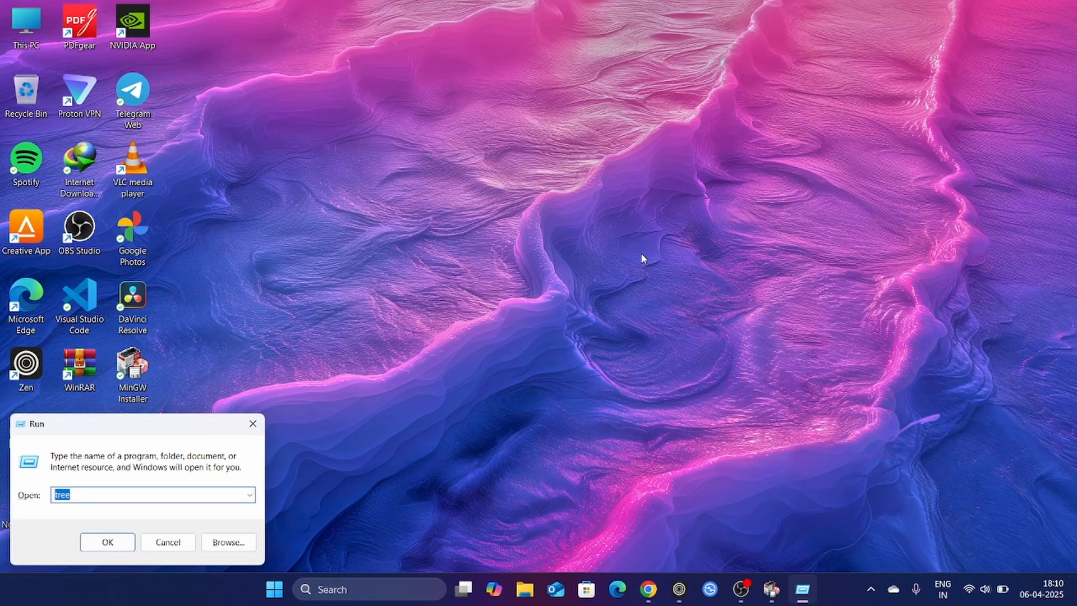
text(cmd)
key(Return)
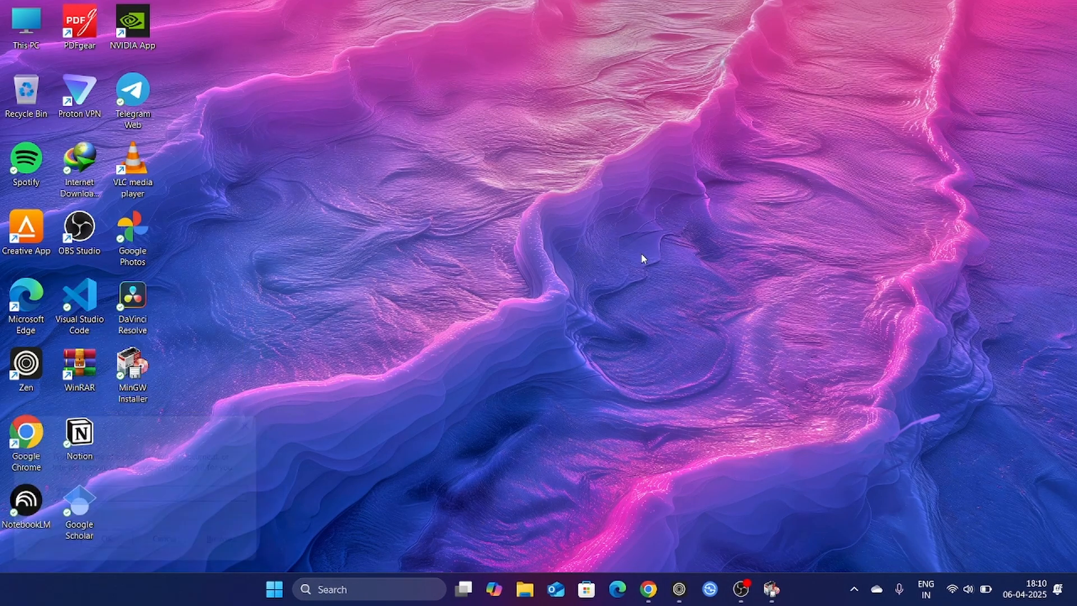